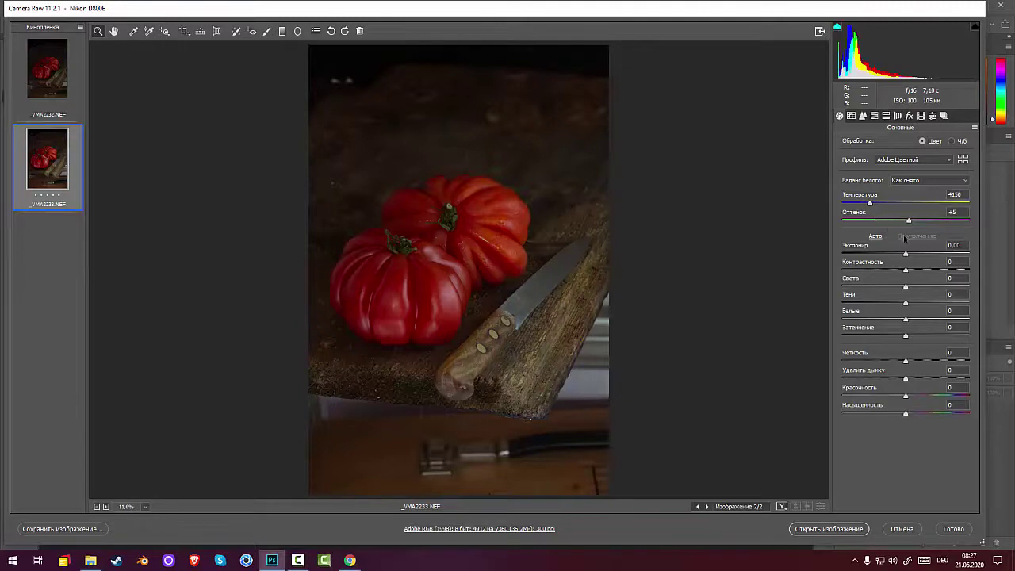
Lower the exposure of _VMA2233.NEF to -2,40 and open the photo as a document.
drag(906, 254, 875, 259)
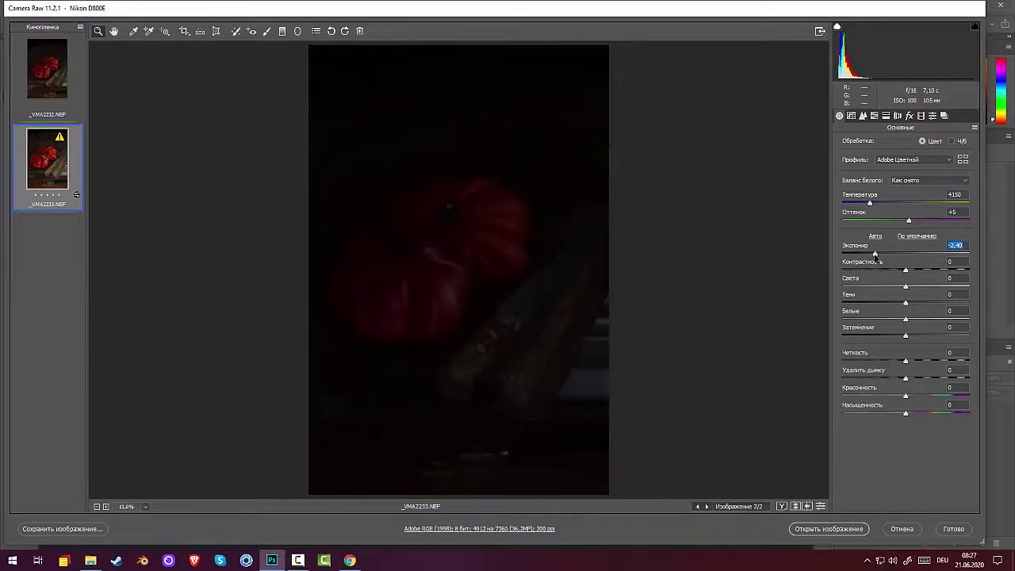
click(829, 528)
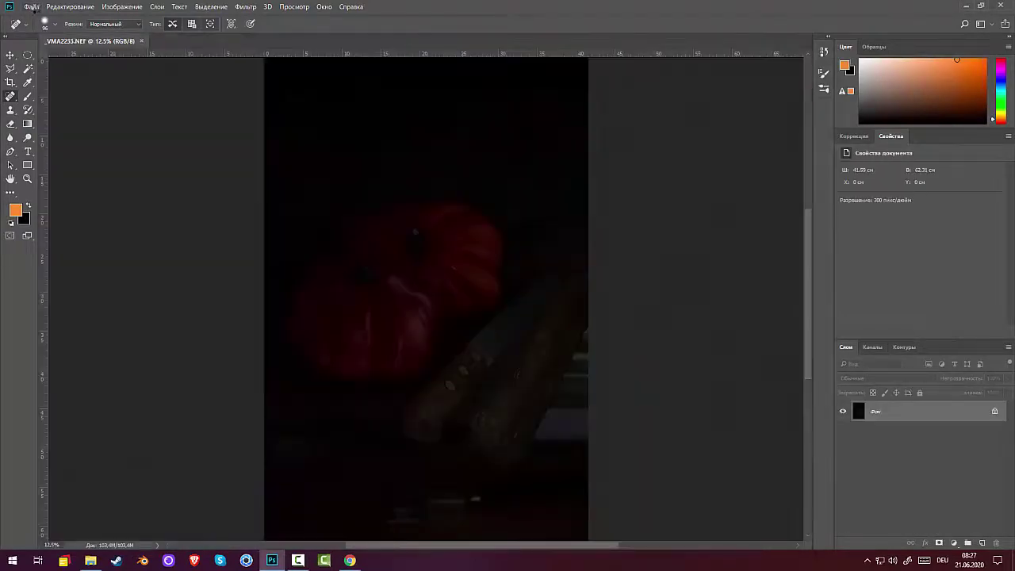
click(35, 8)
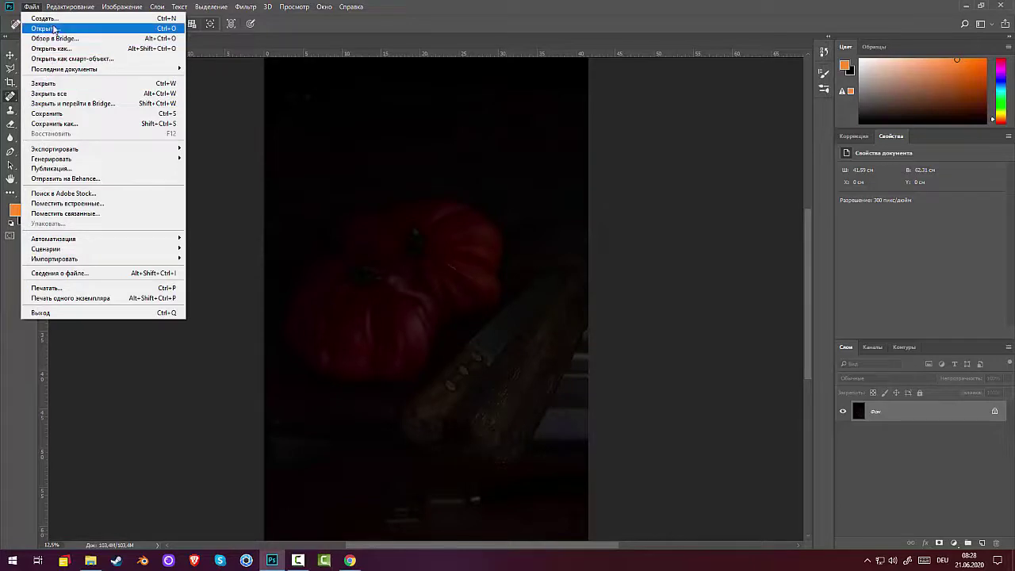
click(99, 92)
click(578, 212)
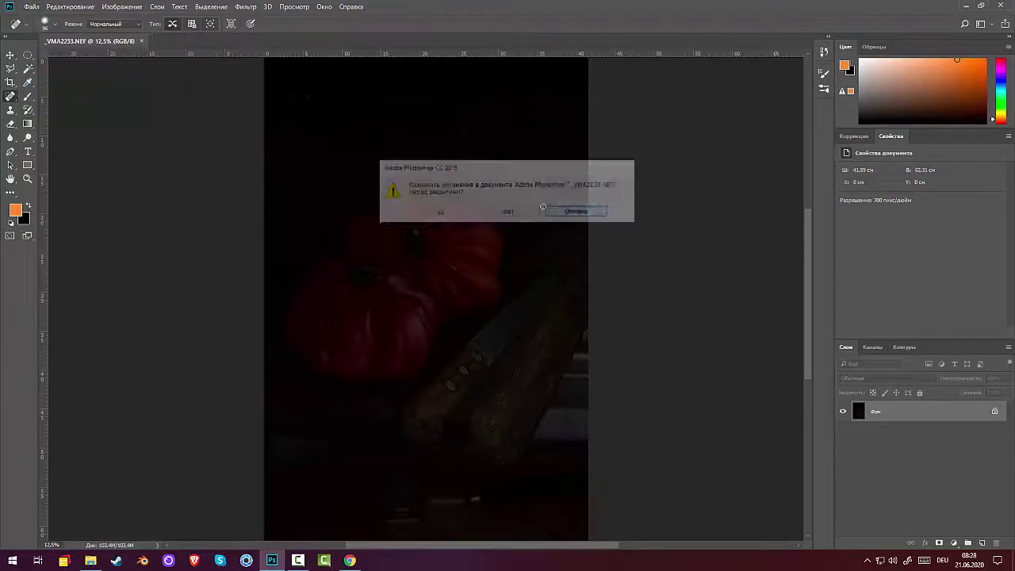
Open the raw photo _VMA2233 from the 110D800E folder again for raw development.
click(32, 6)
click(47, 30)
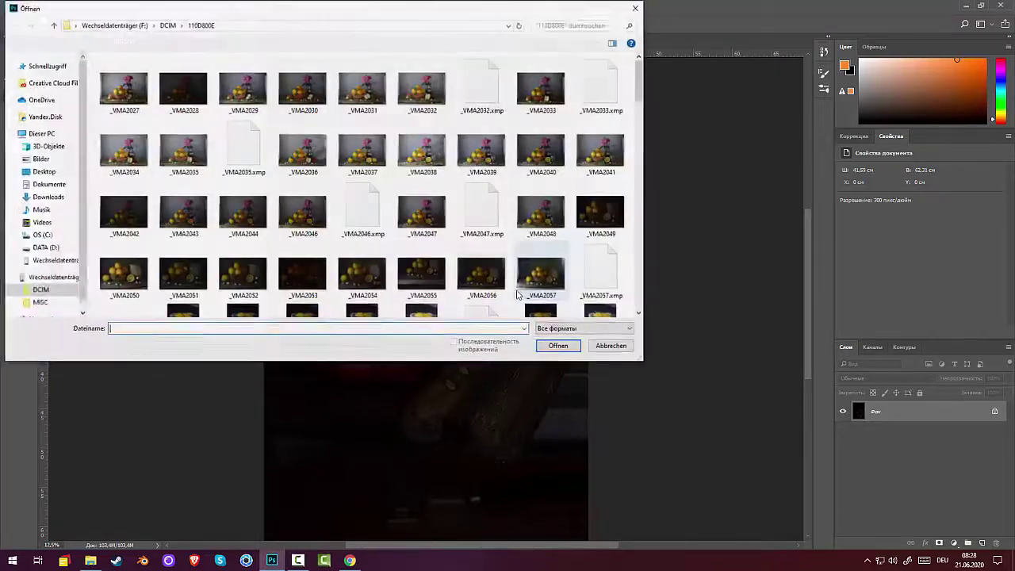
scroll(533, 279, down, 4)
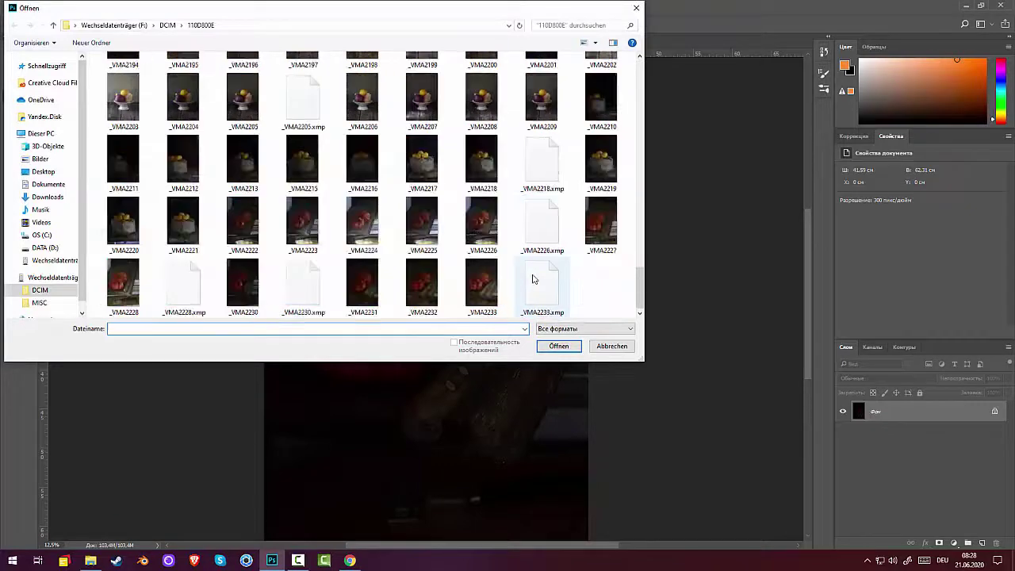
click(490, 301)
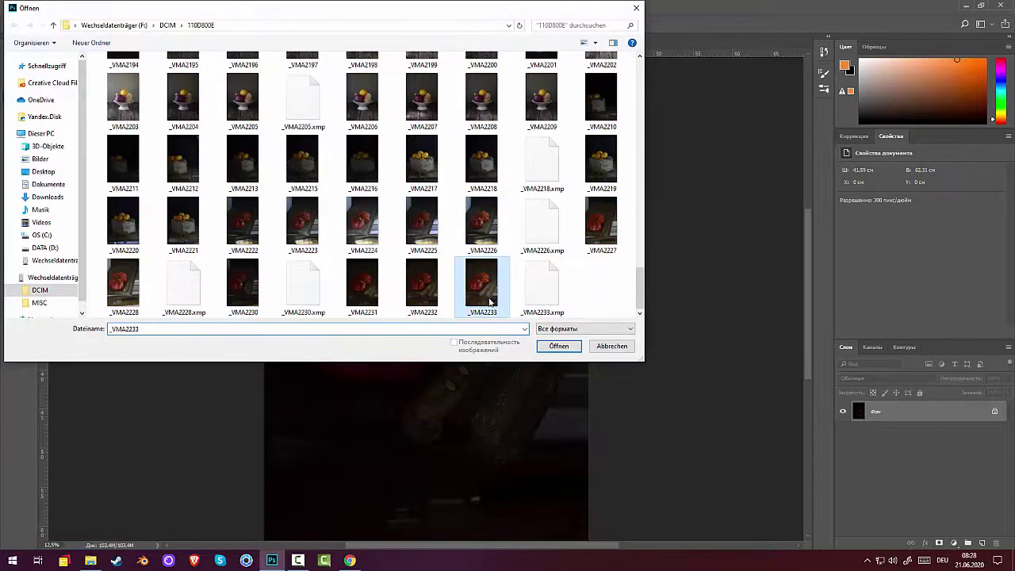
click(558, 346)
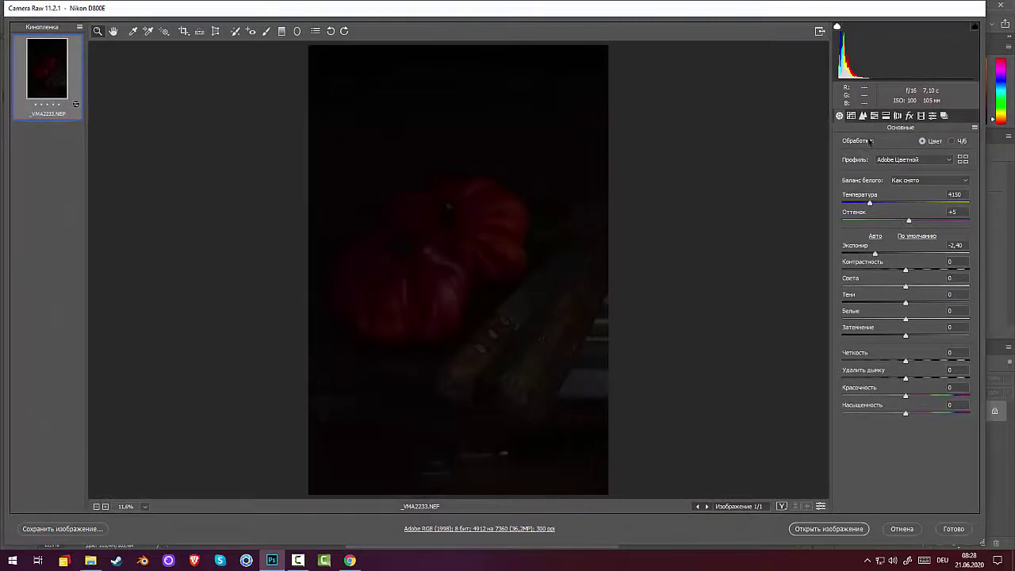
Brighten the tomatoes, knife and wooden board locally with large Adjustment Brush strokes at exposure +2,65.
click(266, 31)
drag(465, 276, 537, 374)
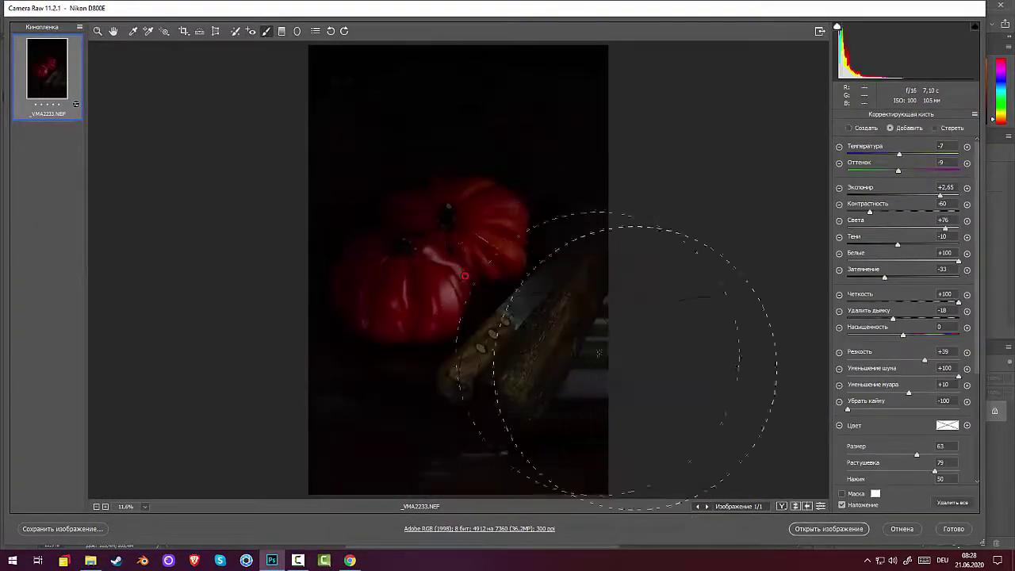
click(494, 242)
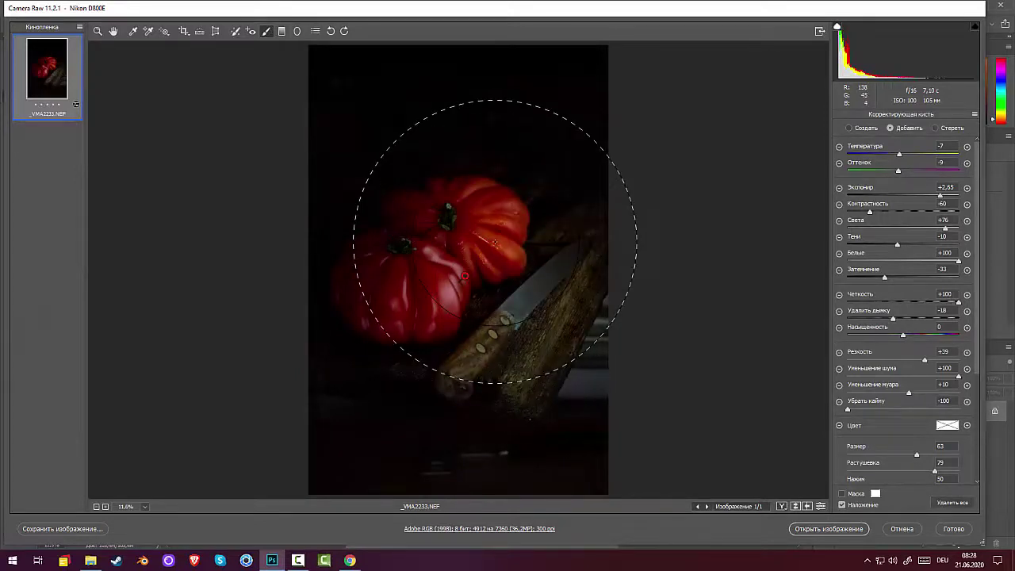
drag(510, 225, 489, 327)
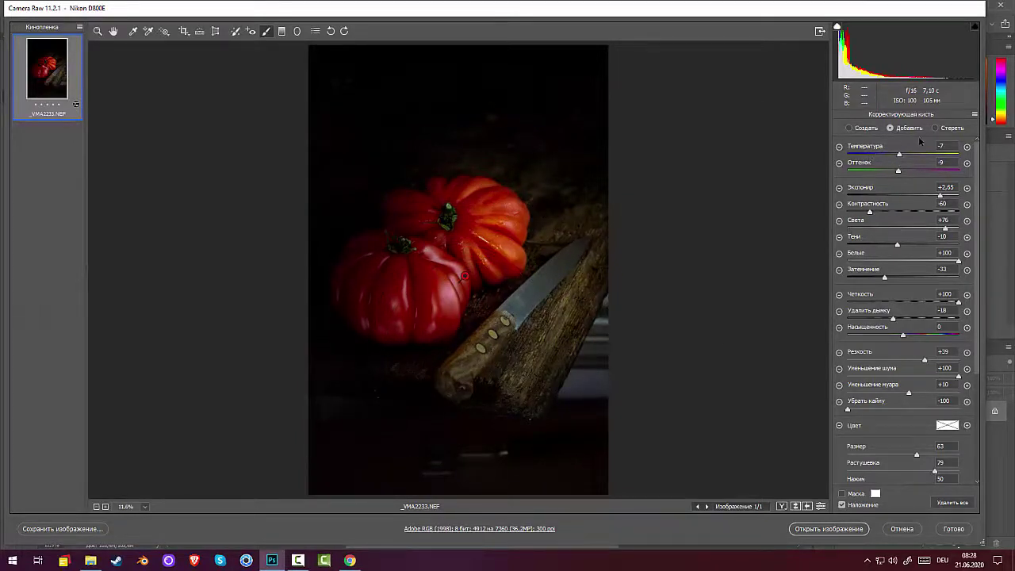
Set the brushed area's temperature to -2 and tint to -10, then open the developed photo as a document.
mouse_move(901, 156)
mouse_down()
mouse_move(875, 160)
mouse_move(901, 168)
mouse_up()
mouse_move(898, 172)
mouse_down()
mouse_move(908, 172)
mouse_move(897, 172)
mouse_up()
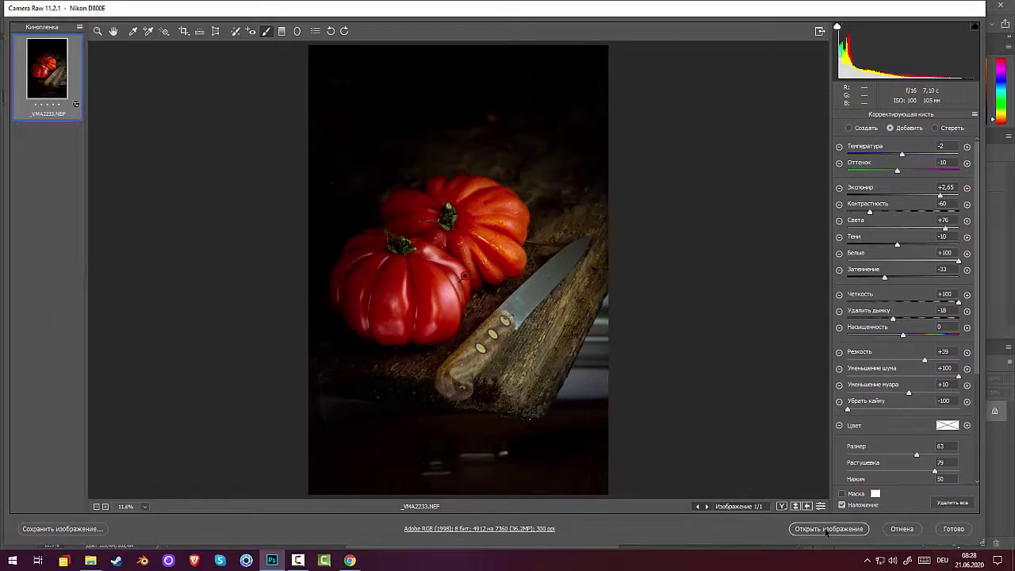
click(827, 529)
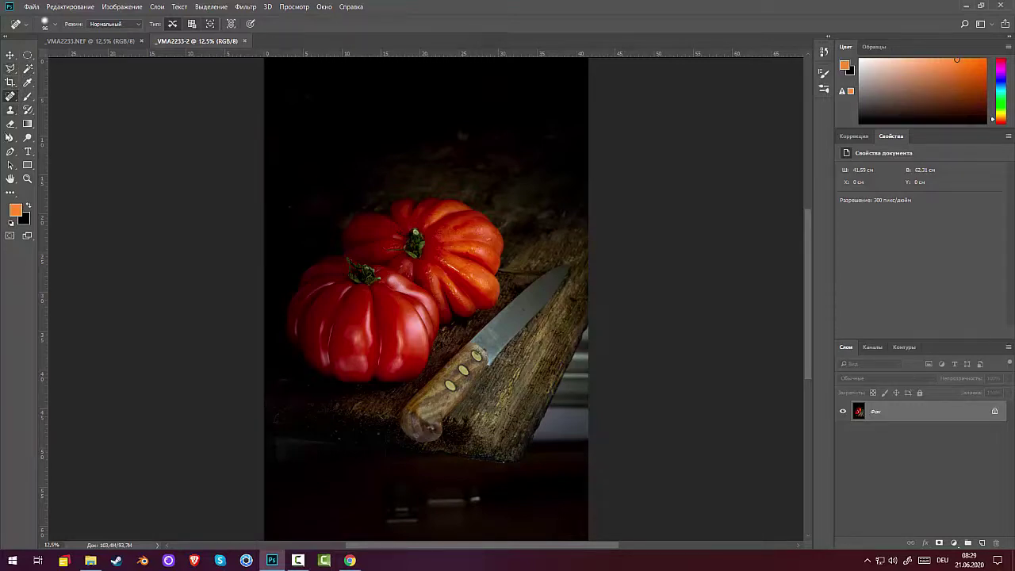
Trace the board's right and lower front edges with the Pen tool, ending just outside the photo's left border.
click(10, 153)
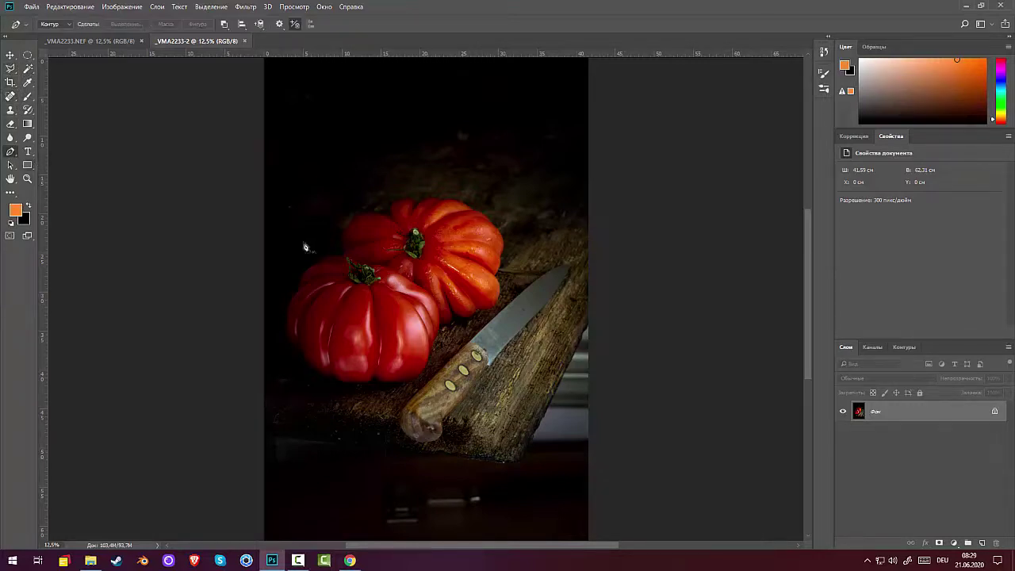
click(588, 322)
click(580, 336)
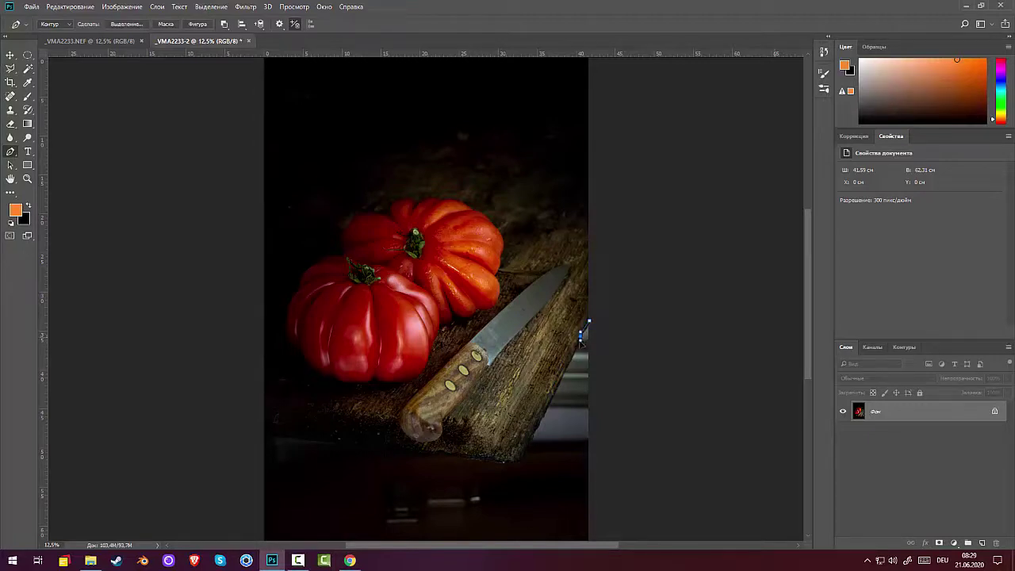
click(568, 363)
click(552, 395)
click(549, 403)
click(502, 461)
drag(422, 453, 252, 429)
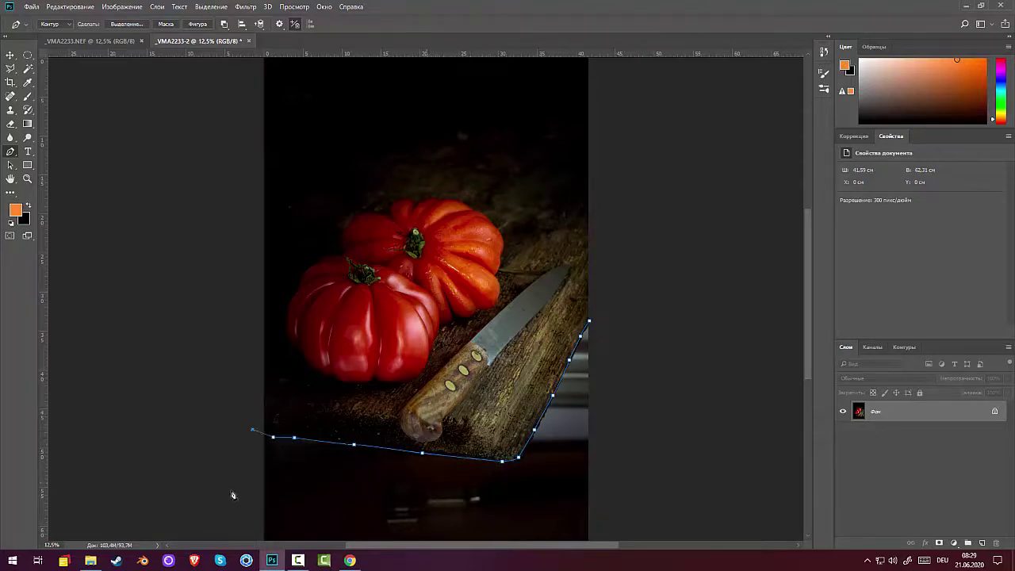
Close the pen path by placing points outside the photo, around the area below and beside the board.
key(ctrl+minus)
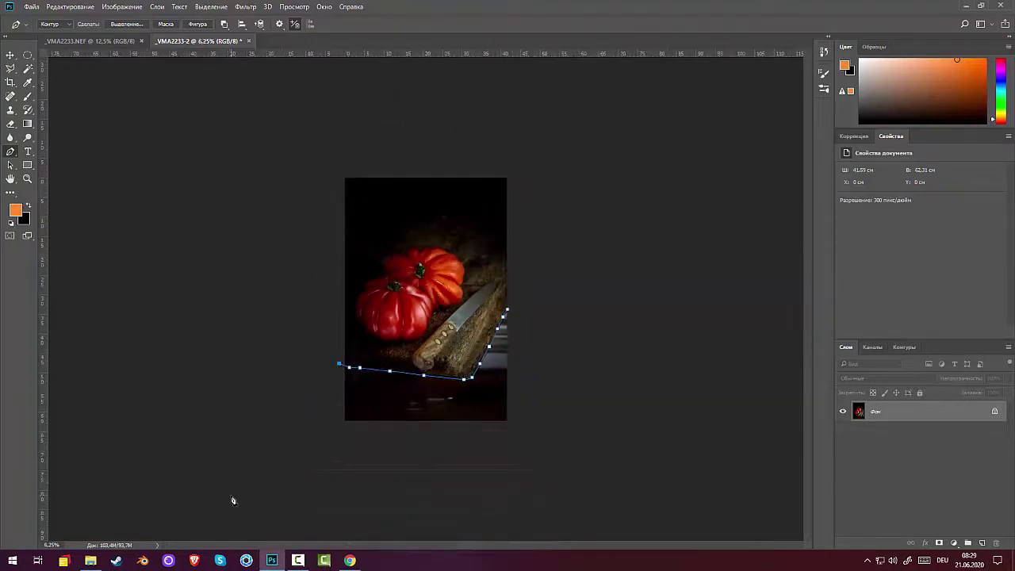
click(333, 458)
click(527, 467)
click(621, 365)
click(567, 295)
click(506, 309)
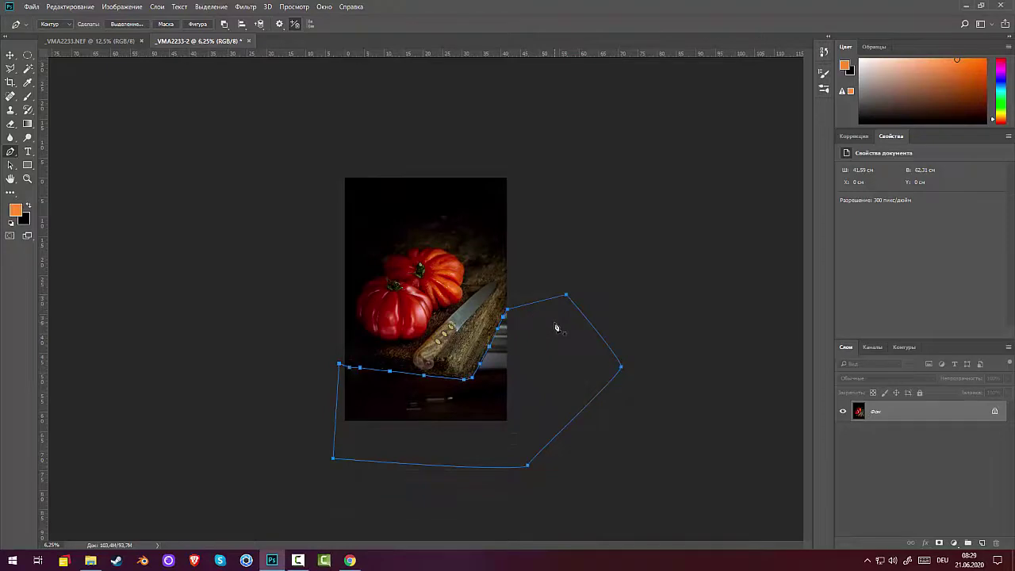
Convert the path into a selection with a 30-pixel feather and invert it to cover the area below the board.
right_click(555, 325)
right_click(454, 382)
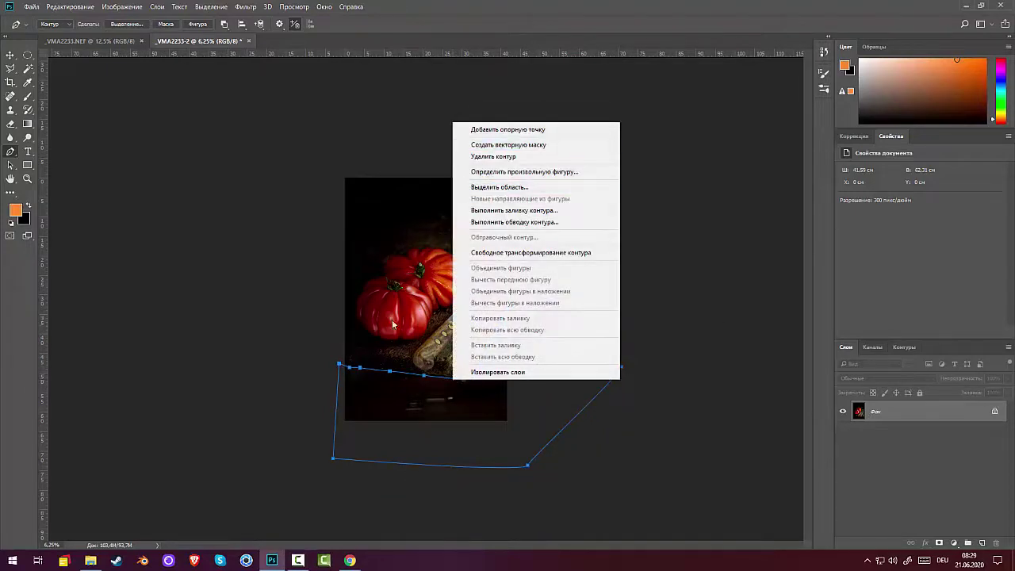
click(484, 187)
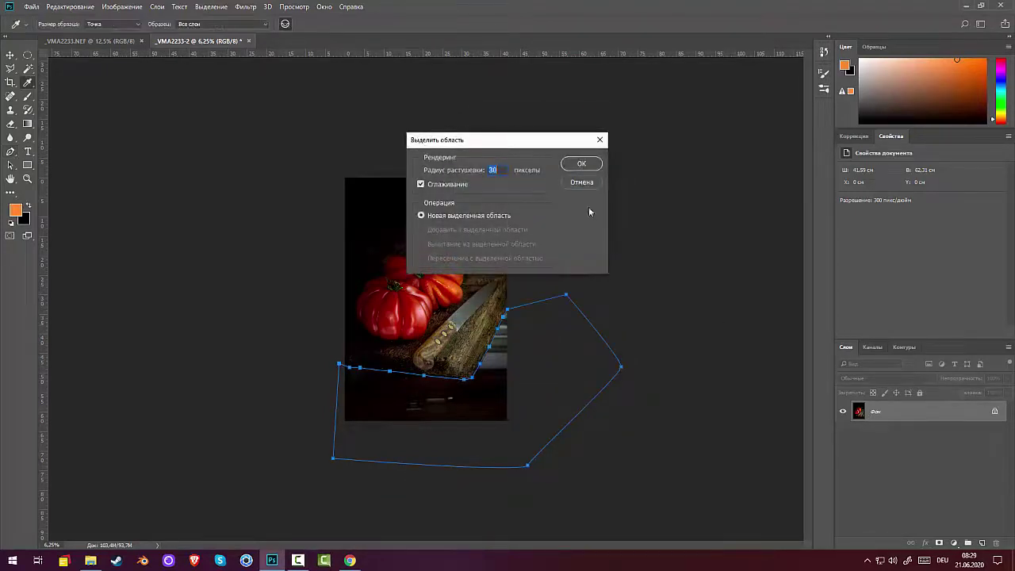
click(581, 163)
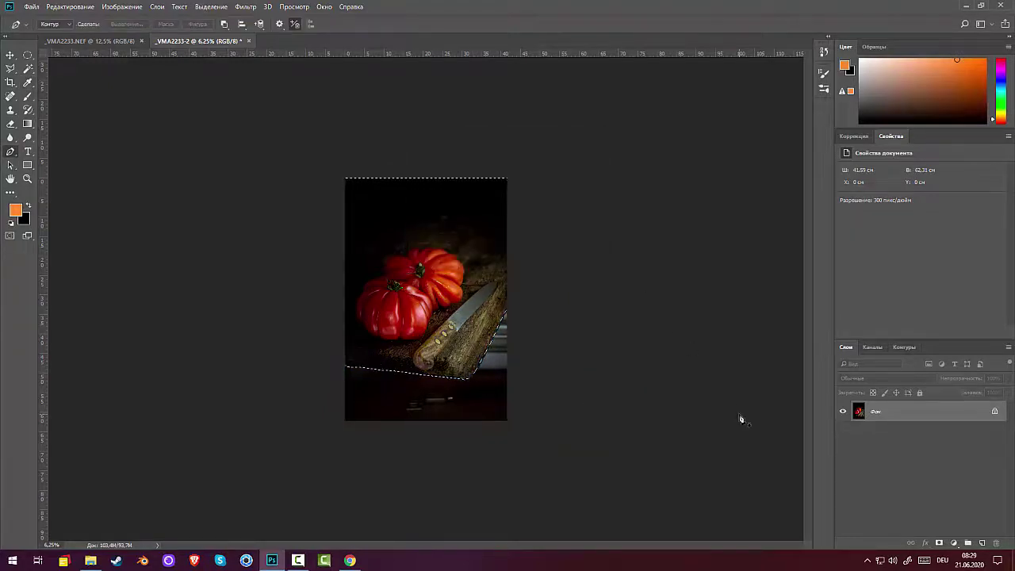
key(ctrl+shift+i)
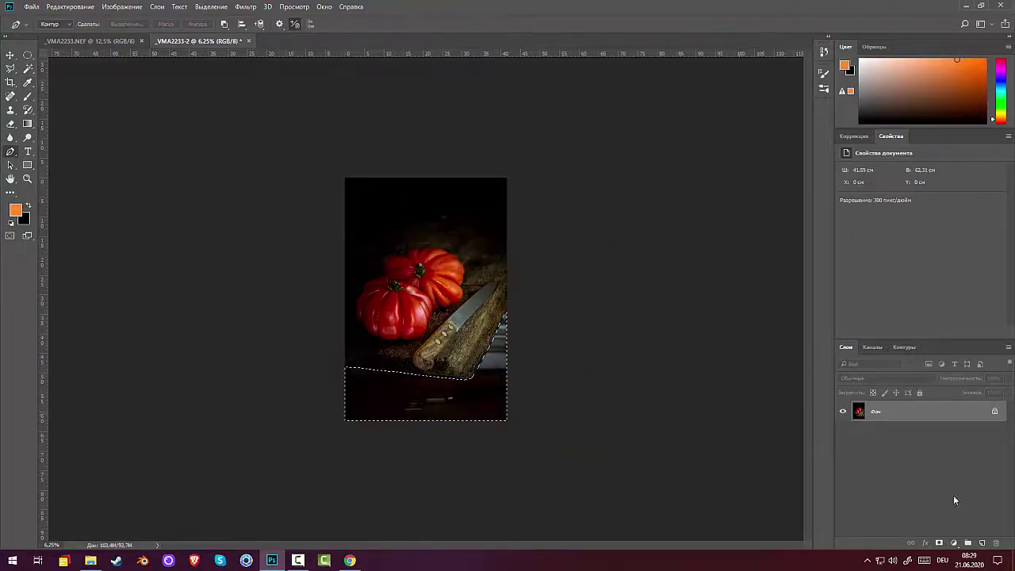
Fill the selected area with the black background colour on a new layer and deselect it.
click(982, 543)
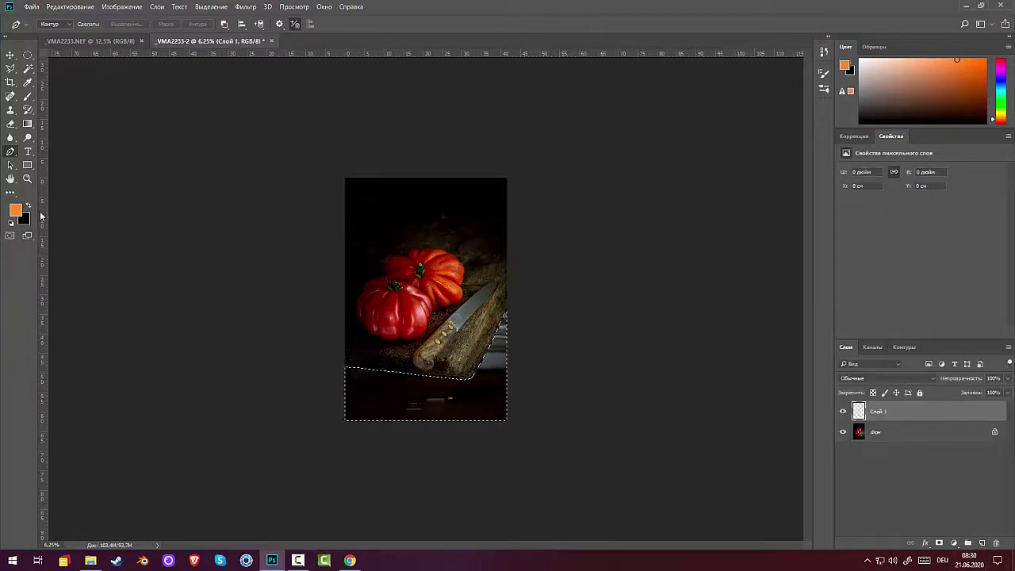
key(ctrl+BackSpace)
key(ctrl+d)
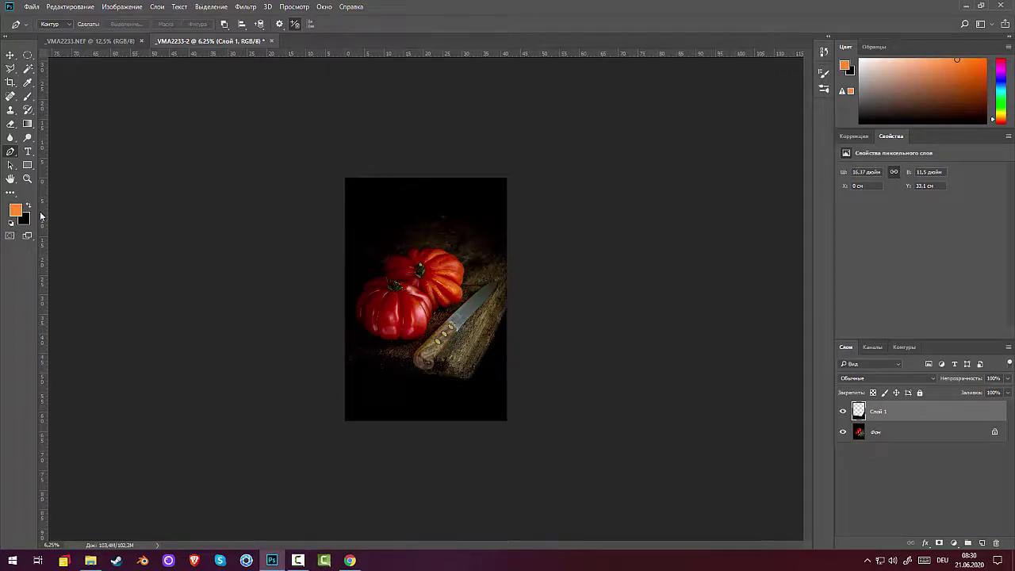
Stamp all visible layers into a new merged layer above the black fill layer.
key(ctrl+plus)
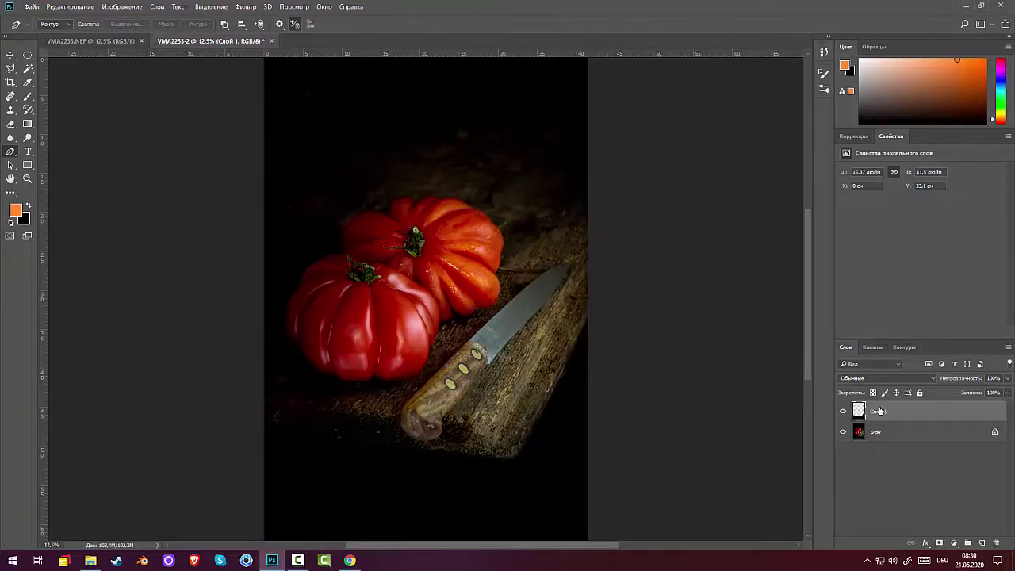
key(ctrl+alt+shift+s)
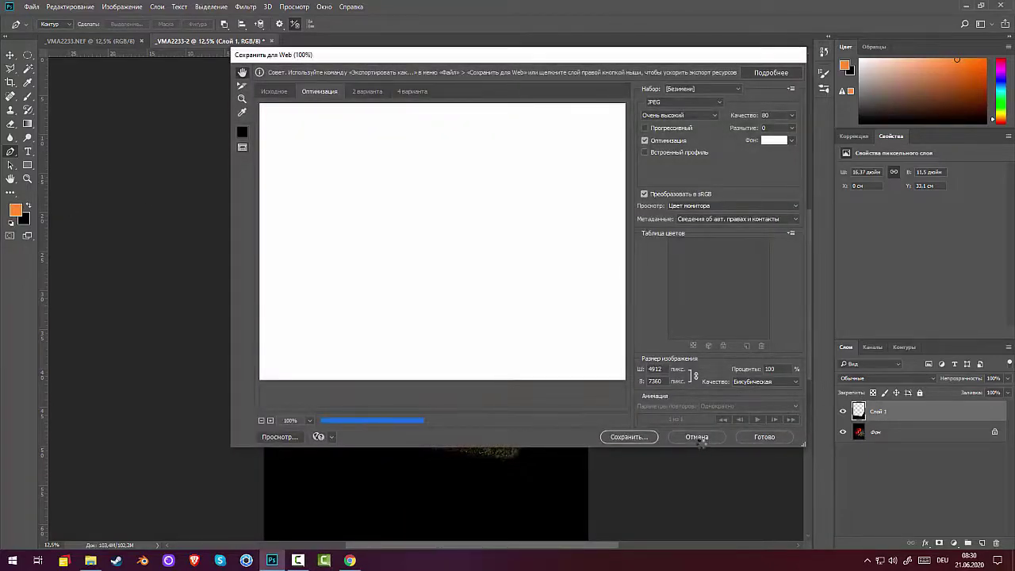
click(697, 437)
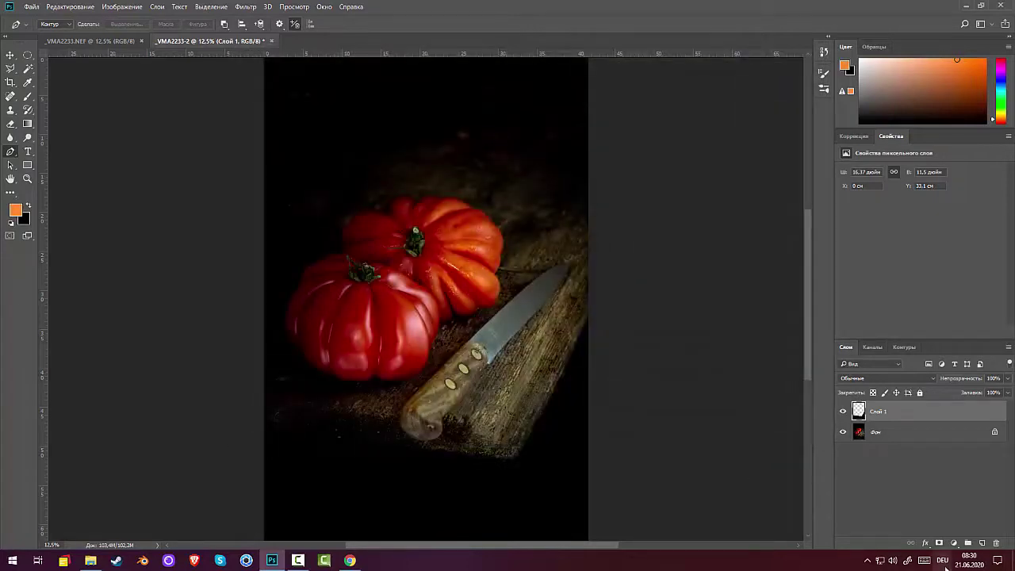
key(ctrl+shift+alt+e)
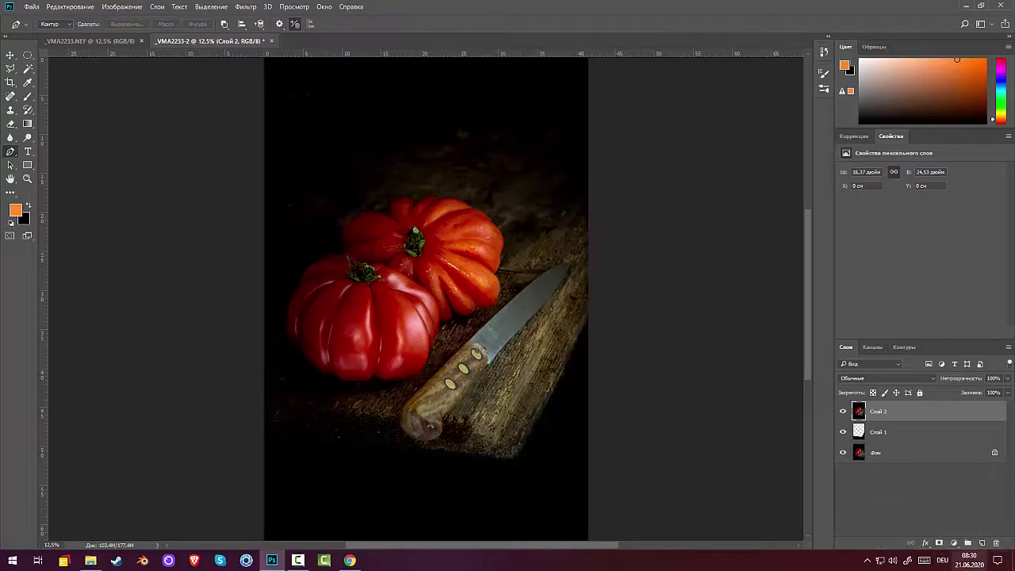
Add a Color Balance adjustment layer with midtones Cyan–Red +5 and Yellow–Blue -16, and compare the photo with and without it.
click(846, 137)
click(869, 174)
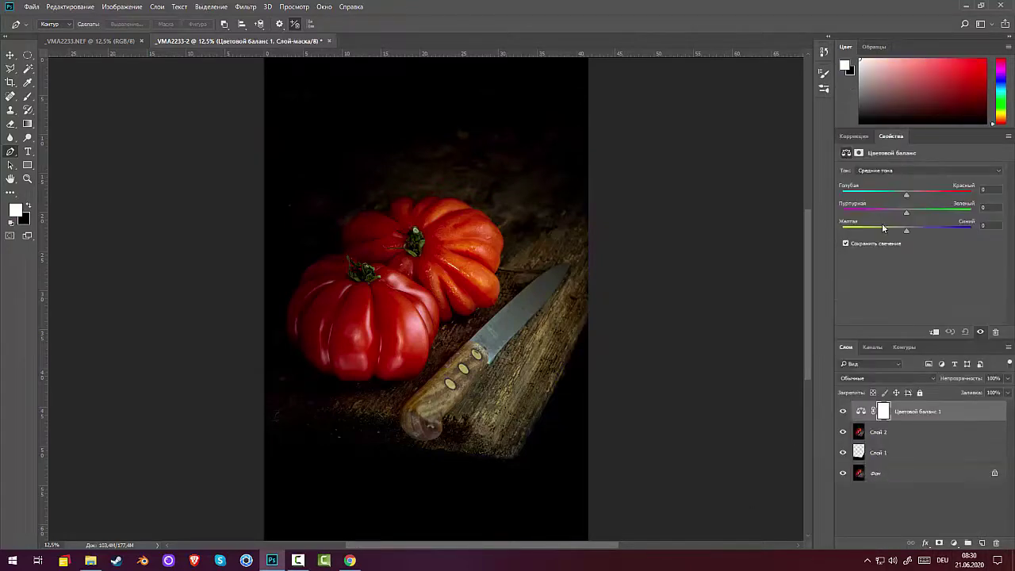
mouse_move(910, 232)
mouse_down()
mouse_move(881, 231)
mouse_move(896, 233)
mouse_up()
mouse_move(908, 197)
mouse_down()
mouse_move(925, 198)
mouse_move(911, 204)
mouse_up()
key(ctrl+minus)
key(ctrl+minus)
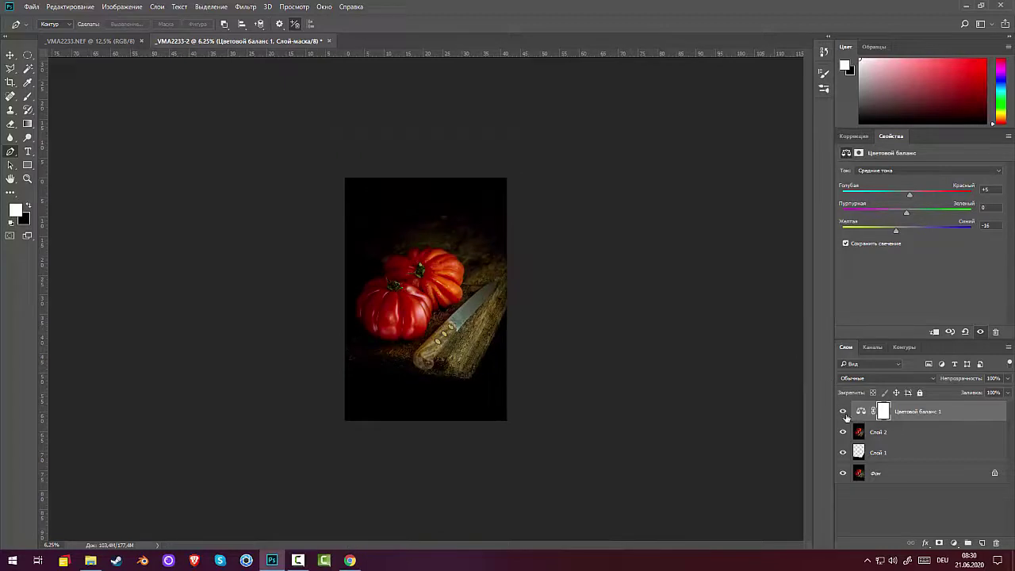
click(844, 413)
click(844, 413)
Add a Levels adjustment layer and set its white input level to 235.
click(853, 137)
click(876, 161)
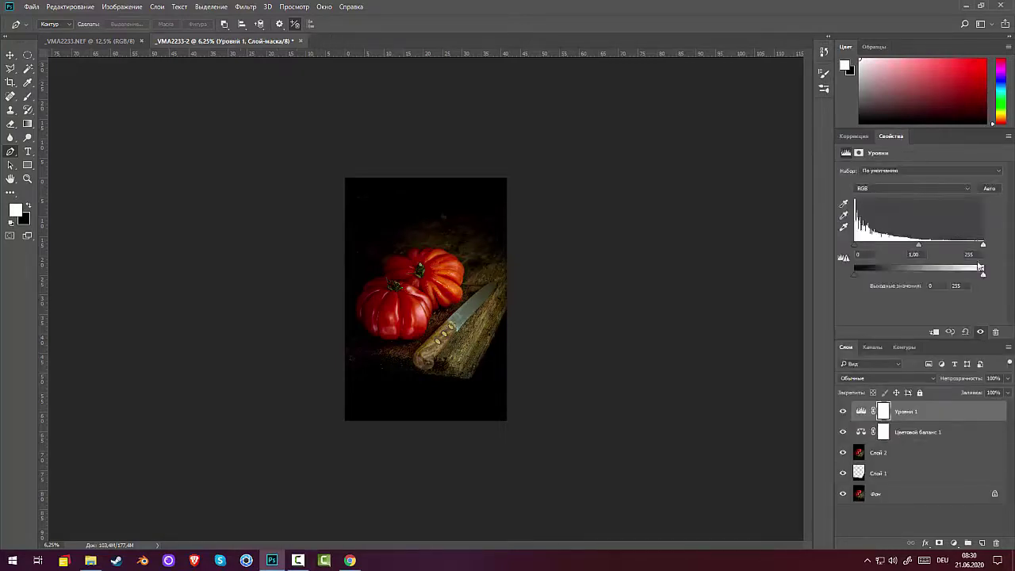
drag(985, 247, 974, 249)
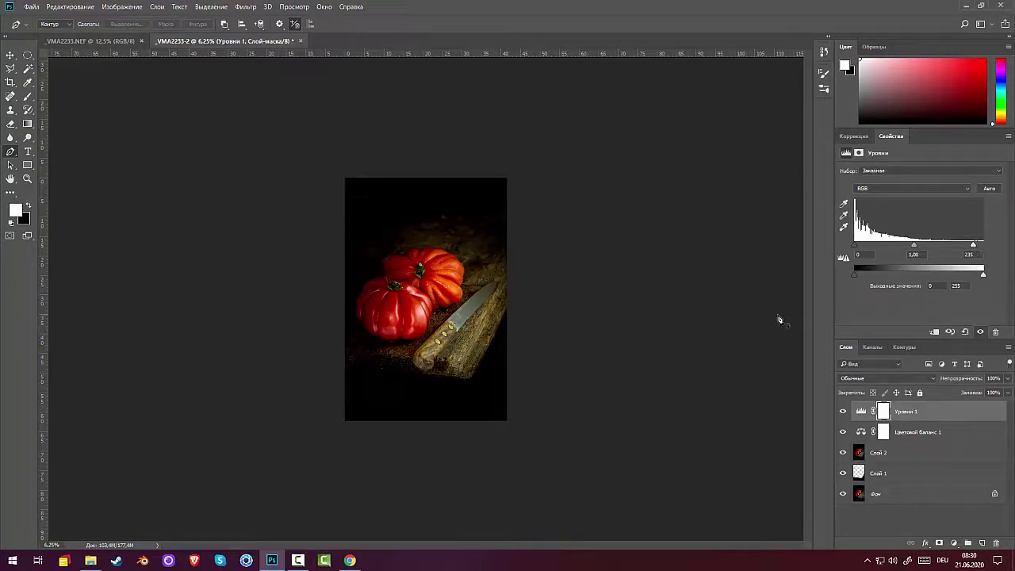
Choose the Spot Healing Brush and stamp all visible layers into a new top layer.
key(ctrl+plus)
key(ctrl+plus)
key(ctrl+plus)
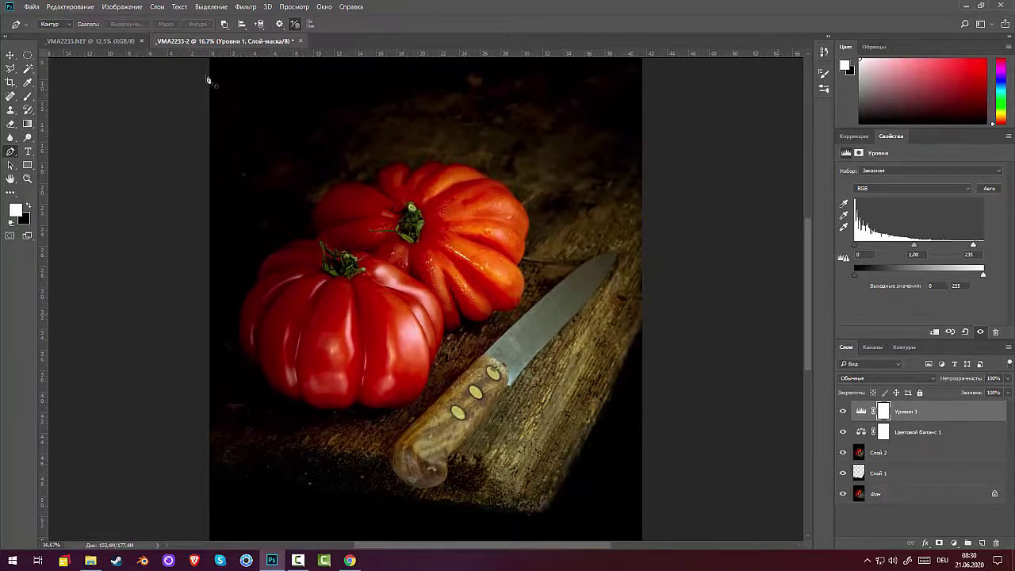
click(10, 97)
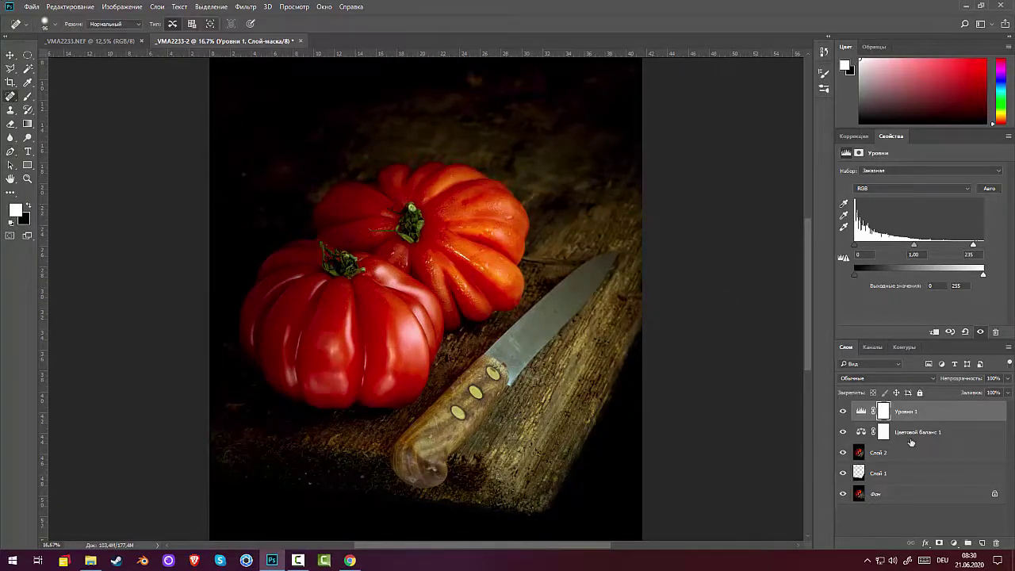
key(ctrl+shift+alt+e)
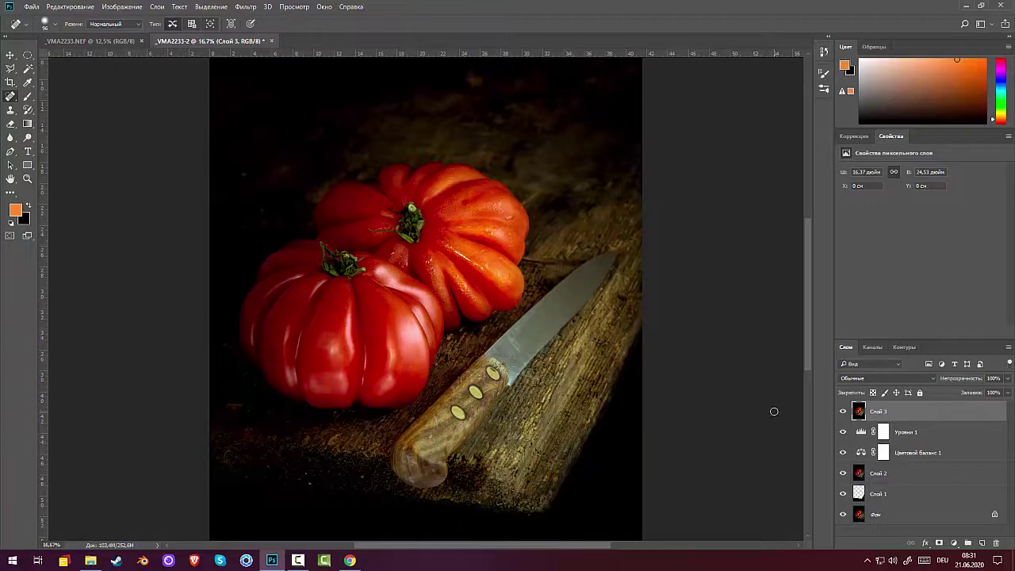
key(ctrl+minus)
key(ctrl+minus)
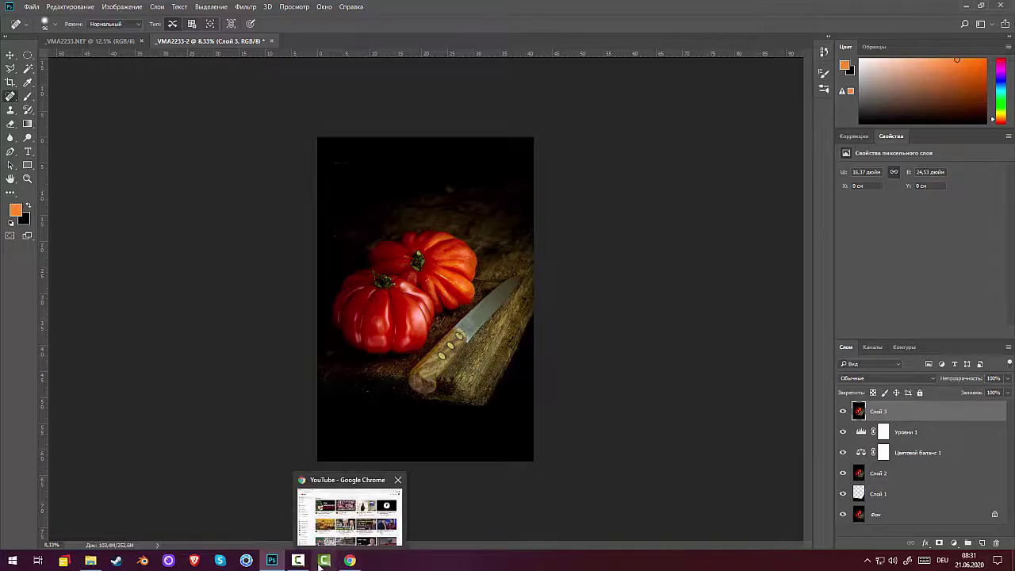
mouse_move(349, 564)
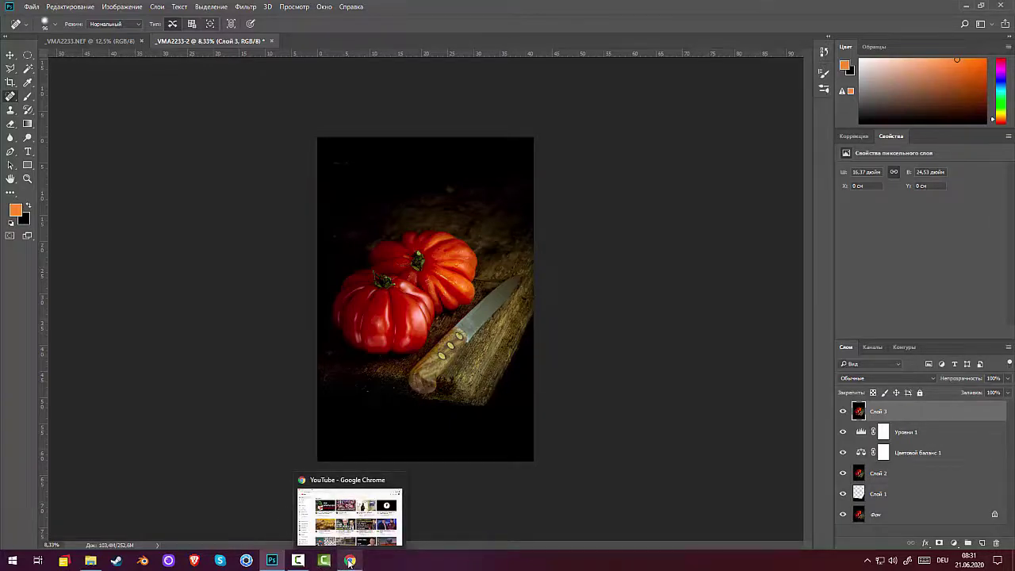
click(298, 560)
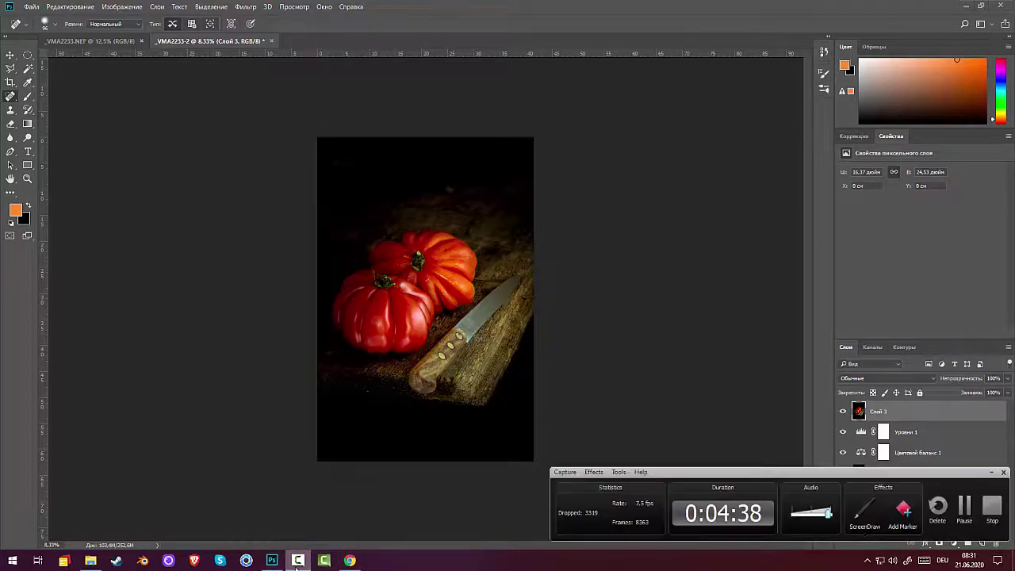